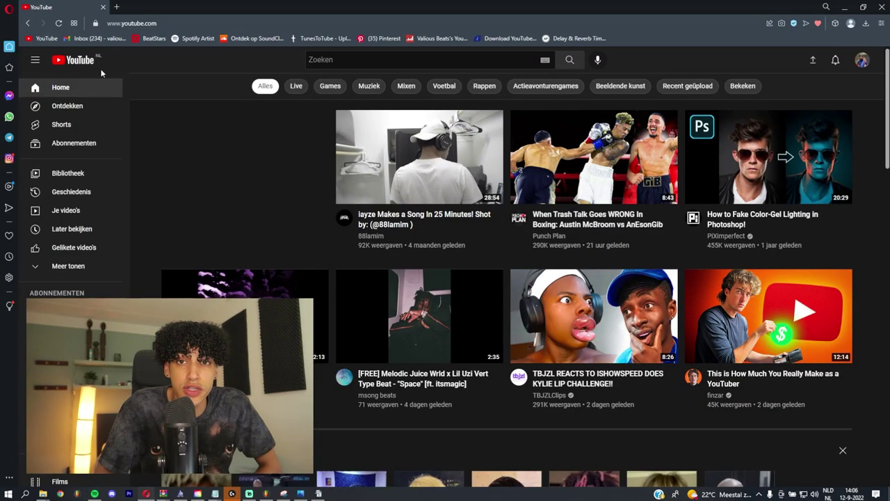
Search YouTube for "juice wrld type beat"
left_click(367, 59)
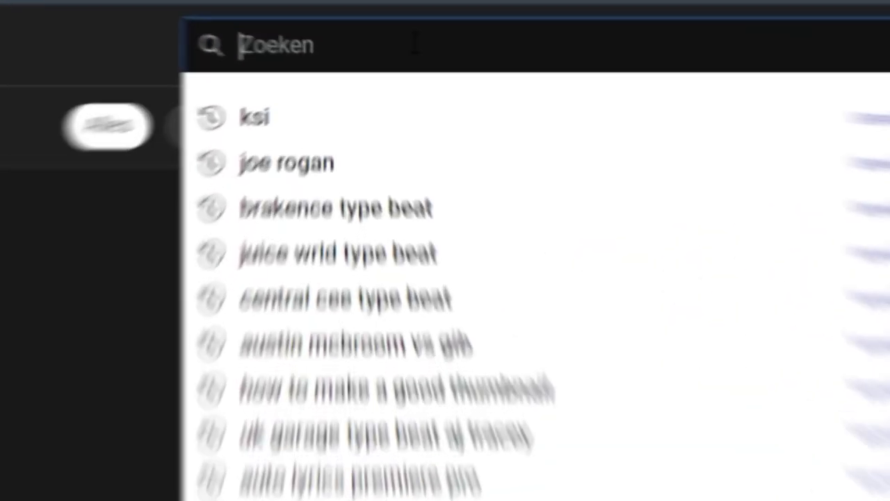
type("juice wrld type beat")
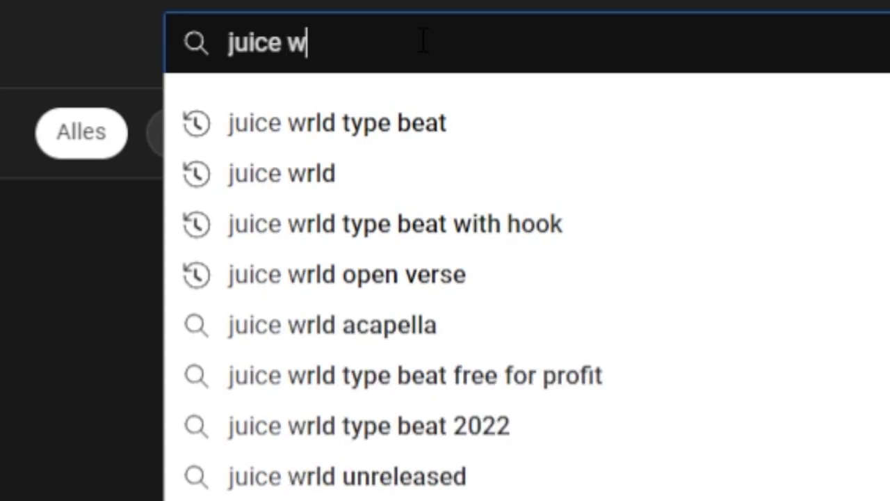
key("Return")
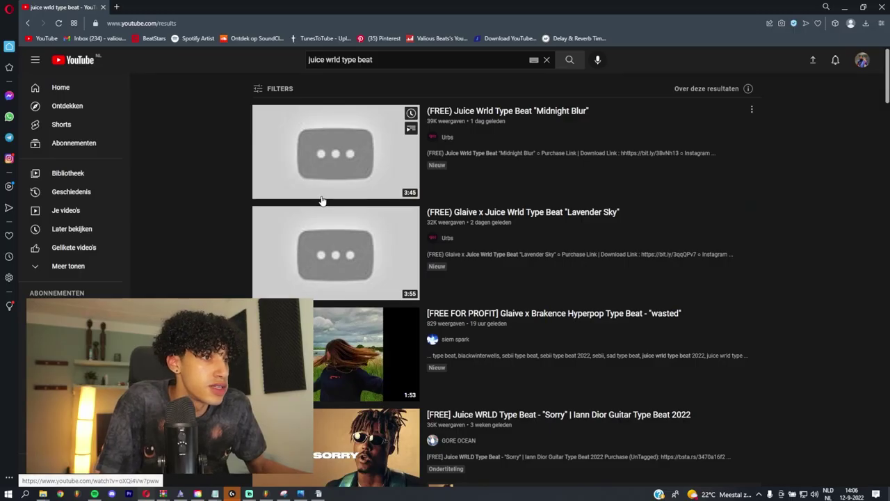
Browse the search results and open the Juice WRLD x Trippie Redd type beat video "Mirrors"
scroll(322, 201, "down", 1)
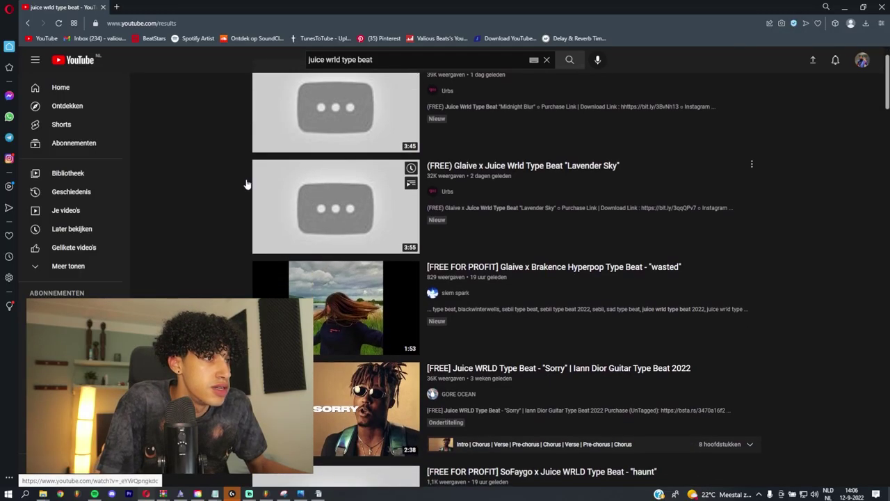
scroll(387, 189, "down", 8)
scroll(387, 189, "down", 2)
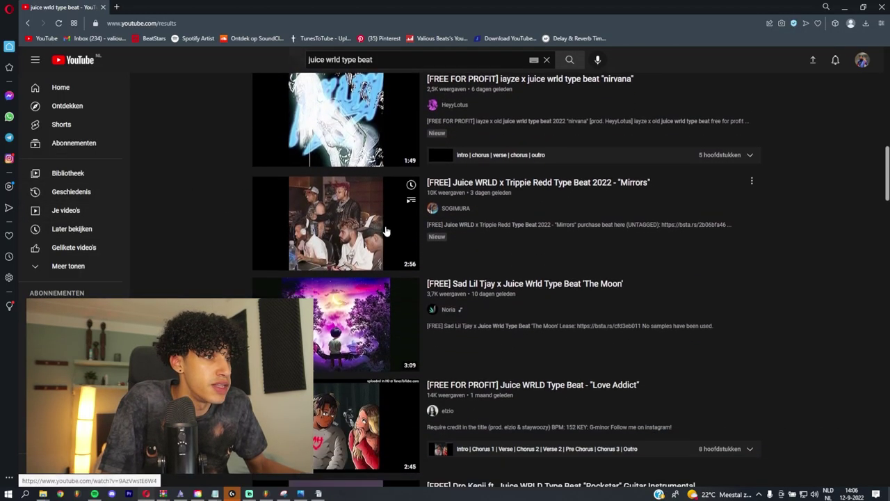
left_click(330, 224)
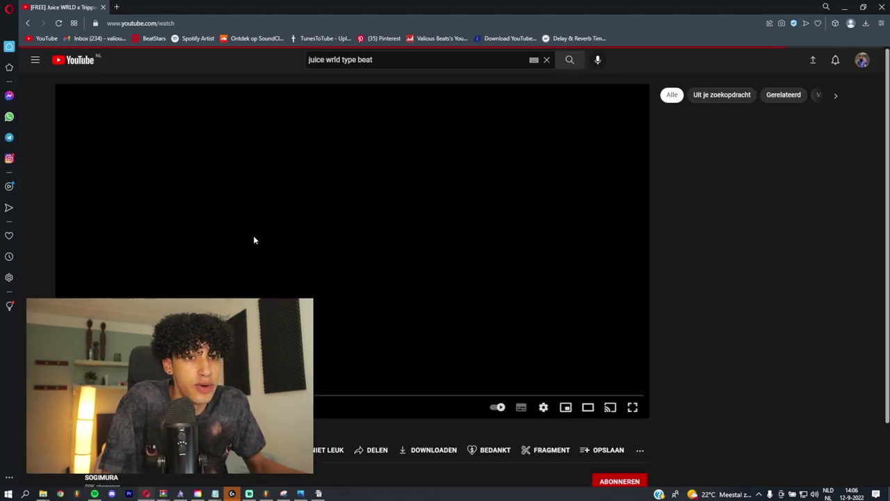
scroll(253, 235, "down", 1)
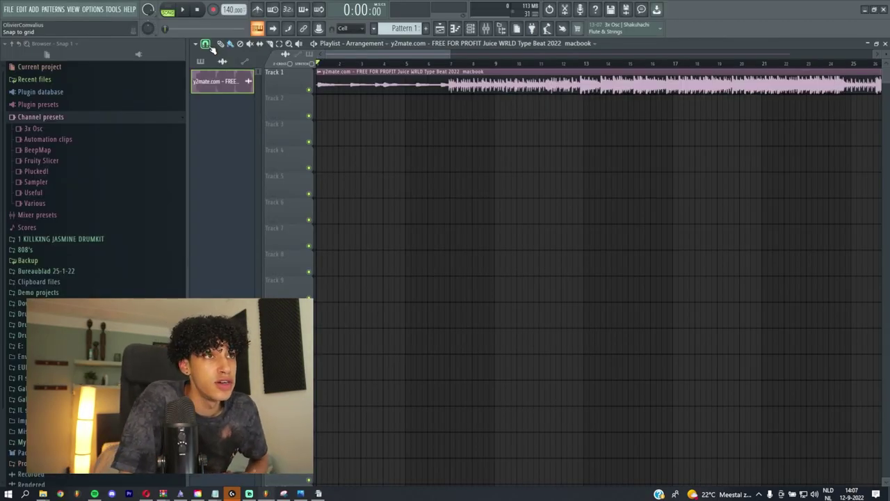
In FL Studio, align the start of the Juice WRLD beat clip with bar 1 on Track 1 and set the tempo to 190 BPM
scroll(317, 81, "up", 8)
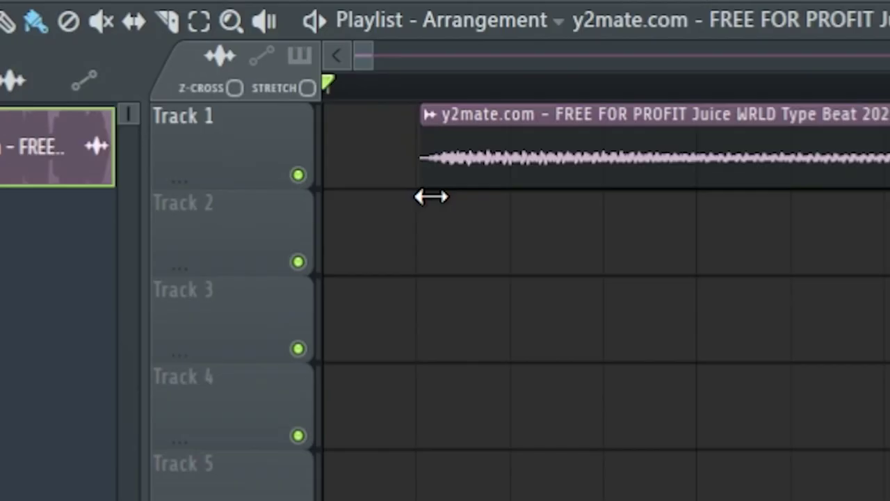
left_click_drag(348, 96, 280, 86)
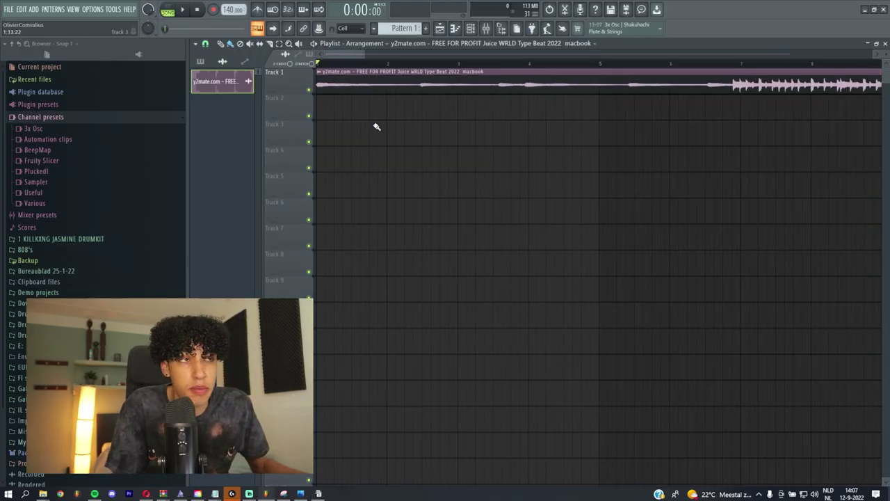
scroll(376, 127, "down", 3)
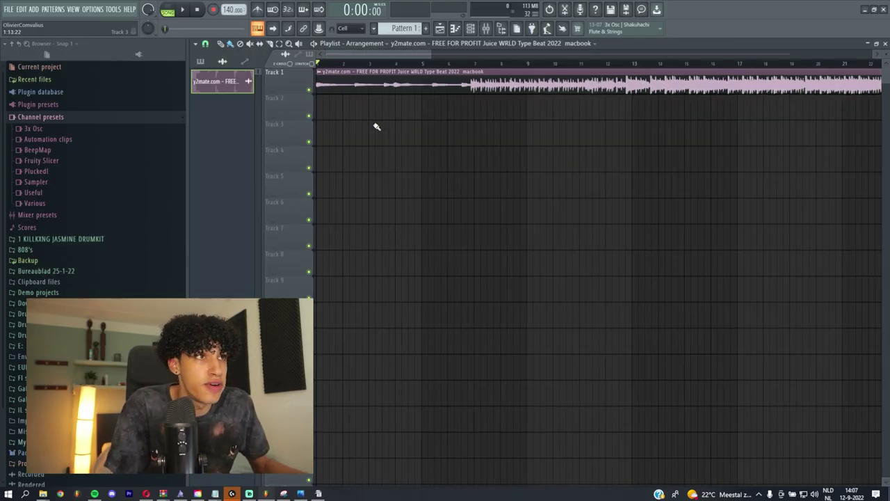
left_click_drag(225, 15, 224, 2)
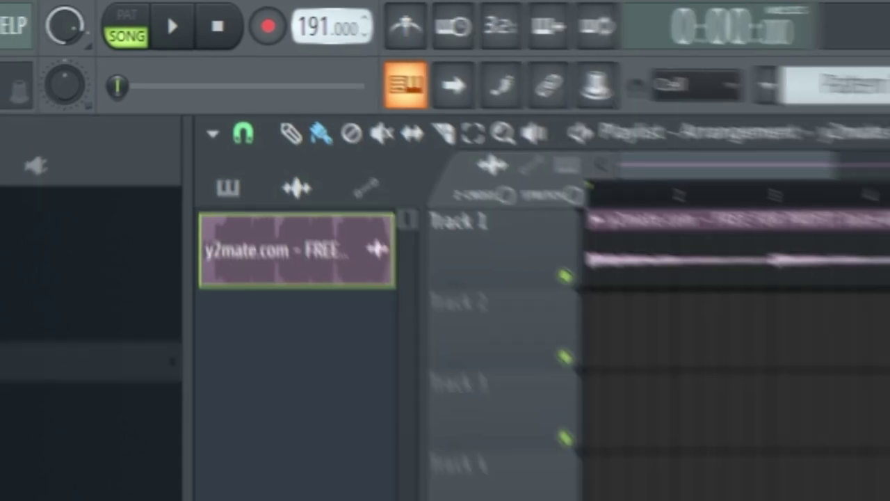
left_click_drag(301, 21, 301, 28)
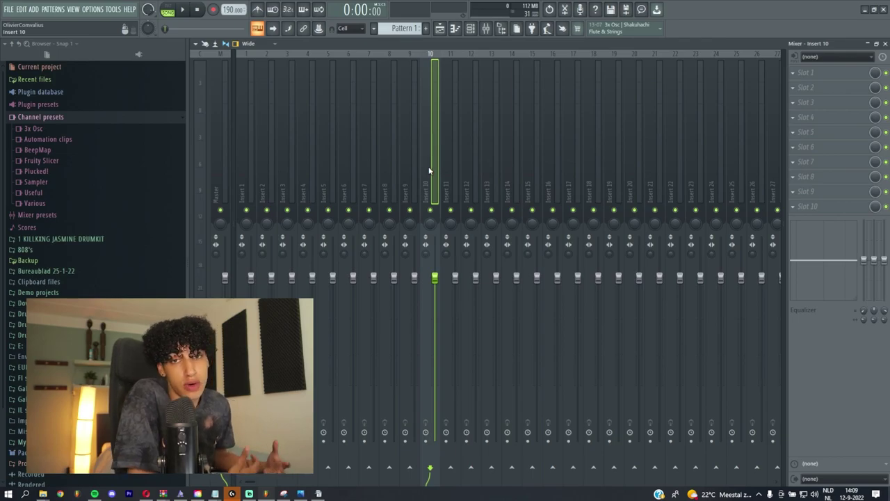
Set the audio input of mixer Insert 10 to Input 2 and load the "! op 2" mixer track state on Insert 2
left_click(811, 57)
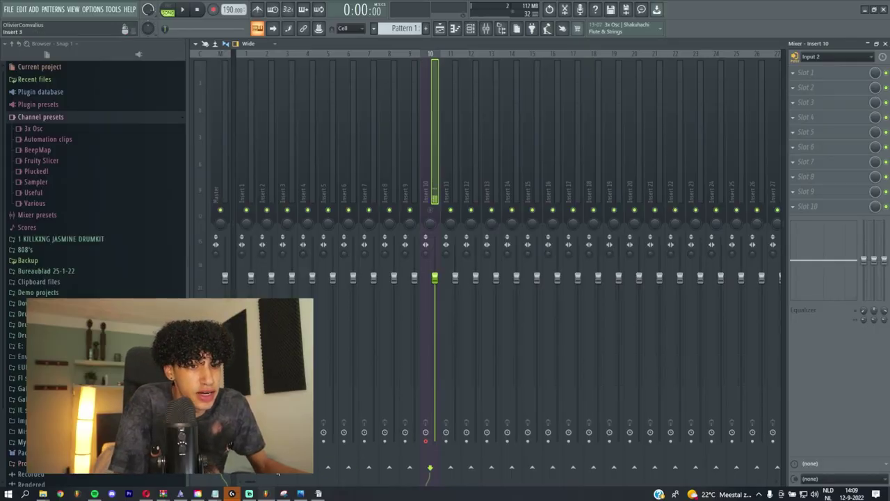
left_click(264, 176)
right_click(279, 53)
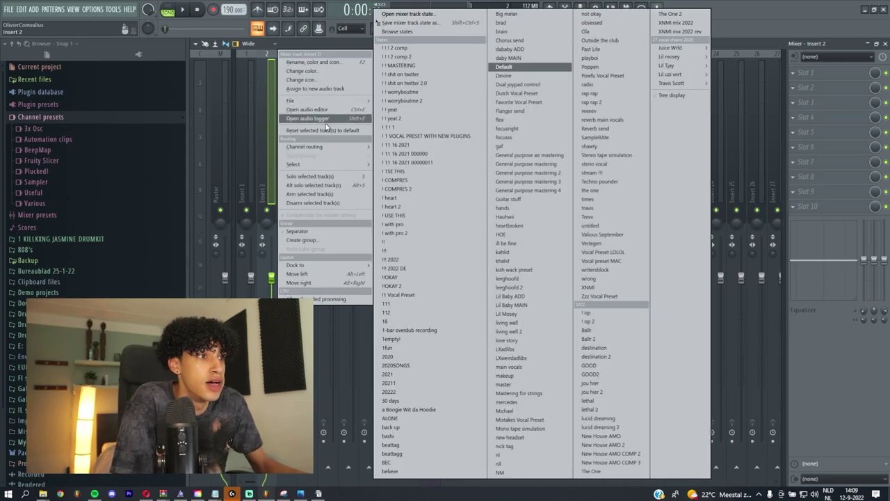
left_click(586, 322)
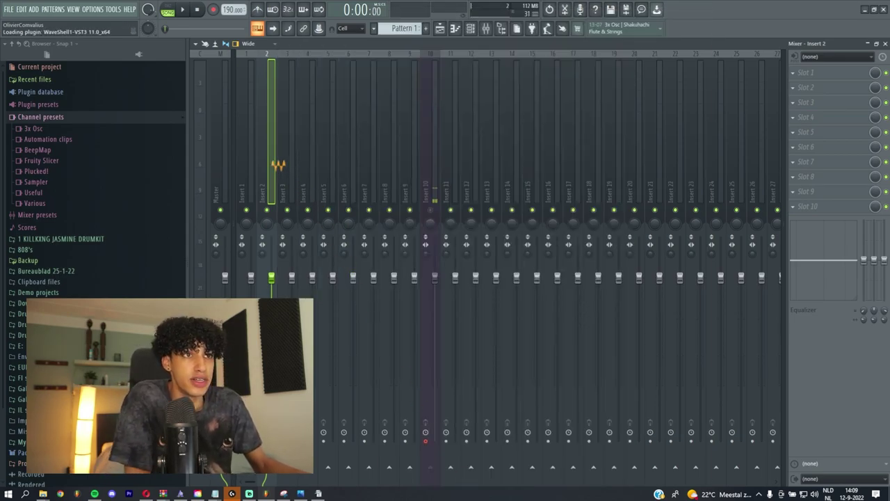
left_click(430, 146)
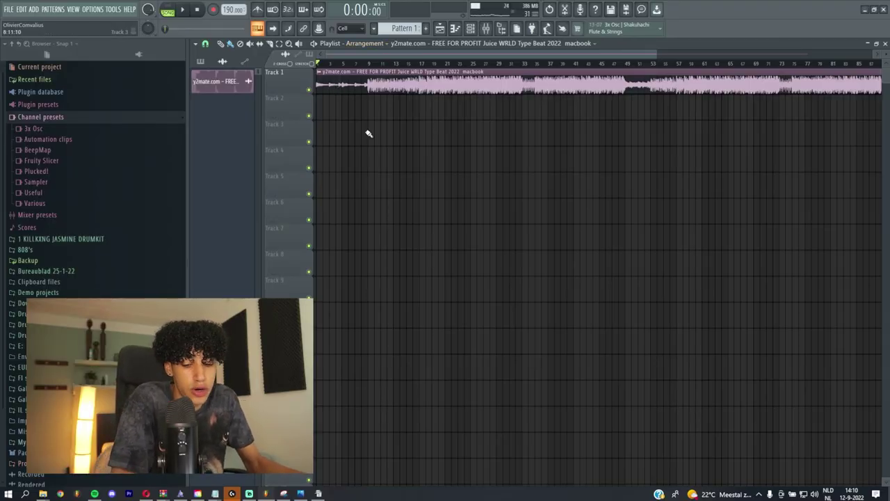
Highlight the beat's intro from bar 1 to 9 on the playlist timeline, followed by the section from bar 9 to 17
scroll(318, 107, "up", 3)
left_click_drag(318, 64, 411, 66)
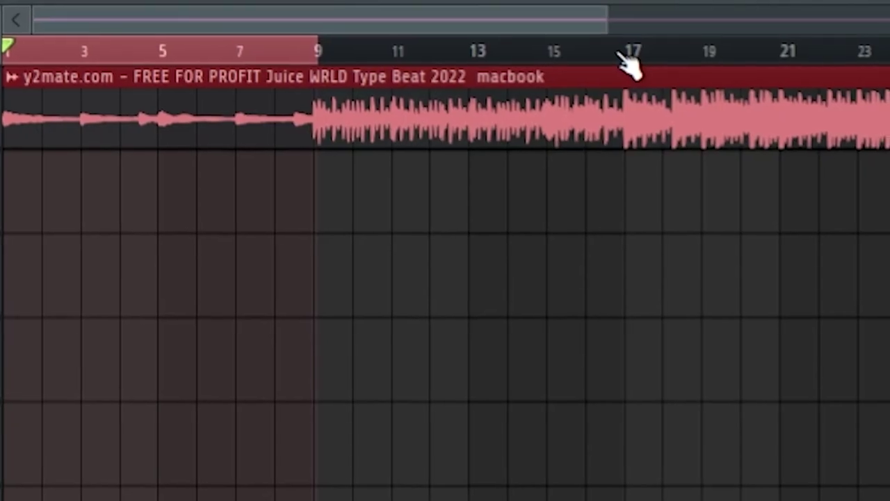
mouse_move(619, 64)
left_mouse_down()
mouse_move(352, 72)
mouse_move(299, 59)
left_mouse_up()
left_click(301, 57)
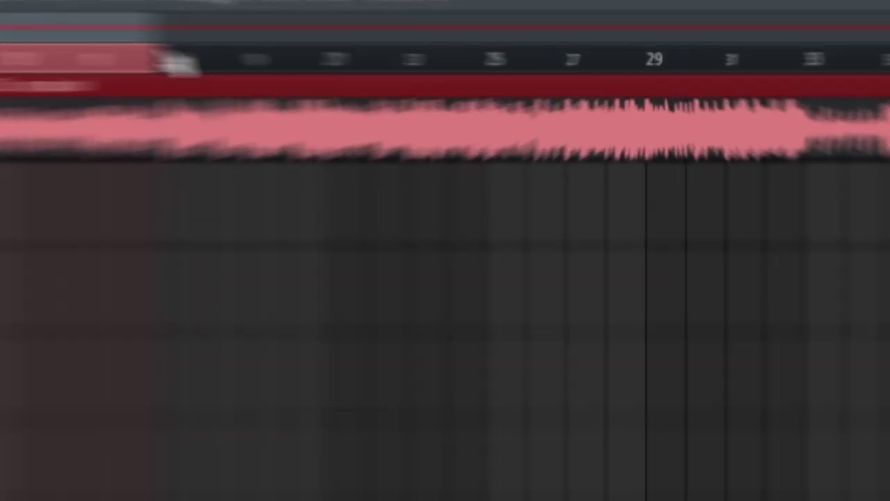
Highlight the beat section from bar 17 to 33 on the timeline, followed by the section from bar 33 to 57
left_click_drag(510, 67, 667, 70)
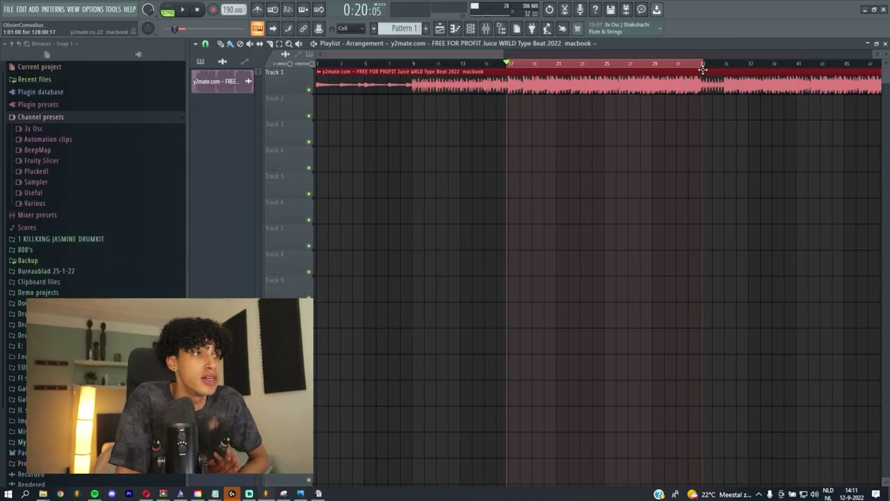
scroll(598, 144, "down", 2)
scroll(809, 128, "up", 3)
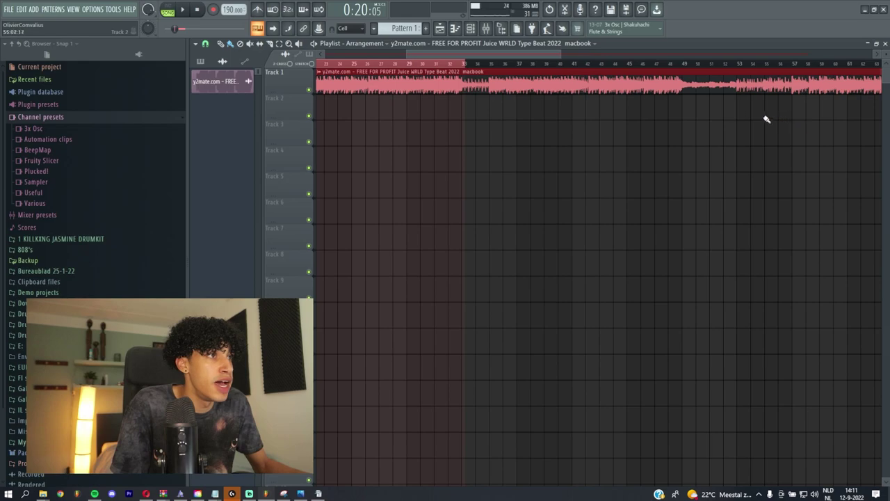
left_click_drag(470, 62, 716, 72)
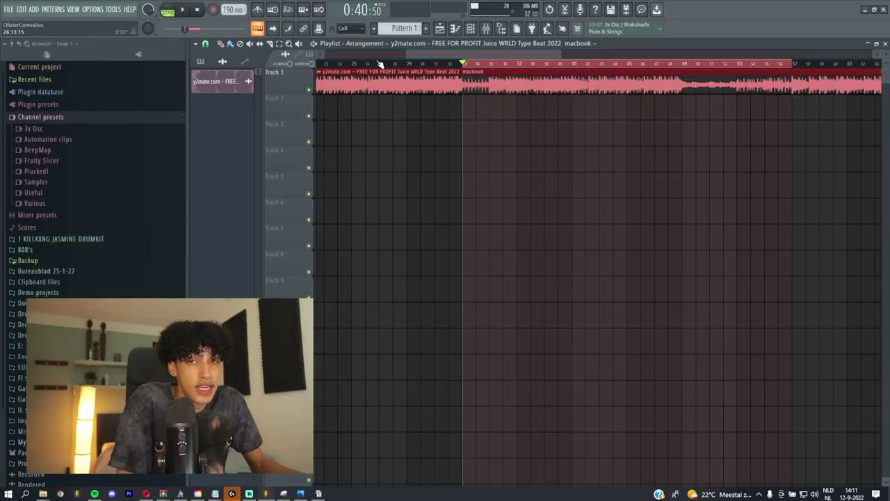
left_click(432, 45)
left_click(429, 128)
scroll(438, 55, "up", 2)
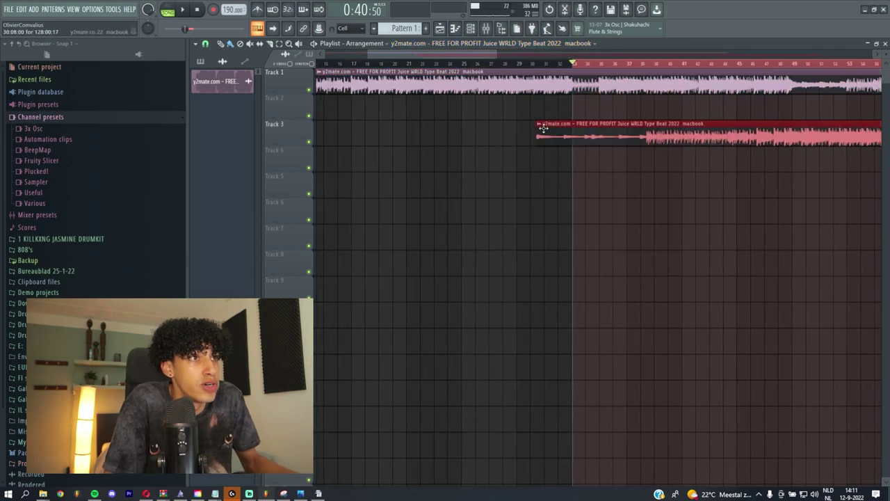
right_click(543, 129)
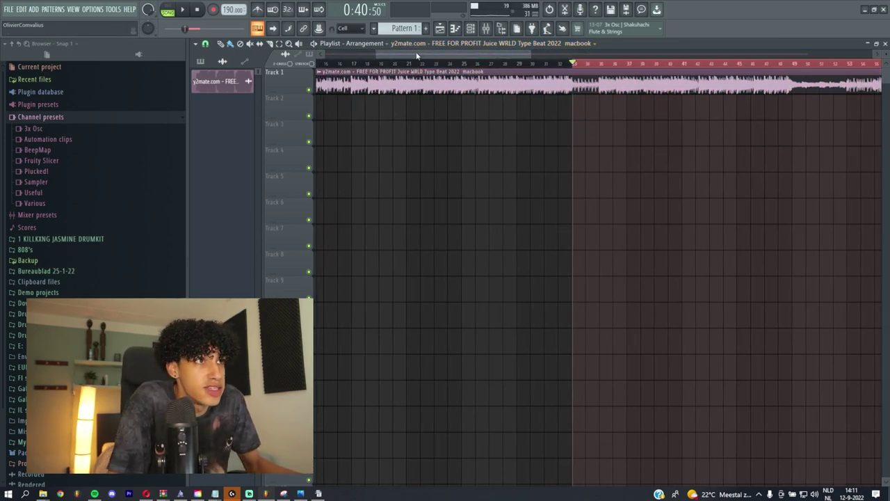
Highlight bars 57 to 73 on the timeline, followed by the section starting at bar 73, and clear the selection
scroll(417, 56, "right", 7)
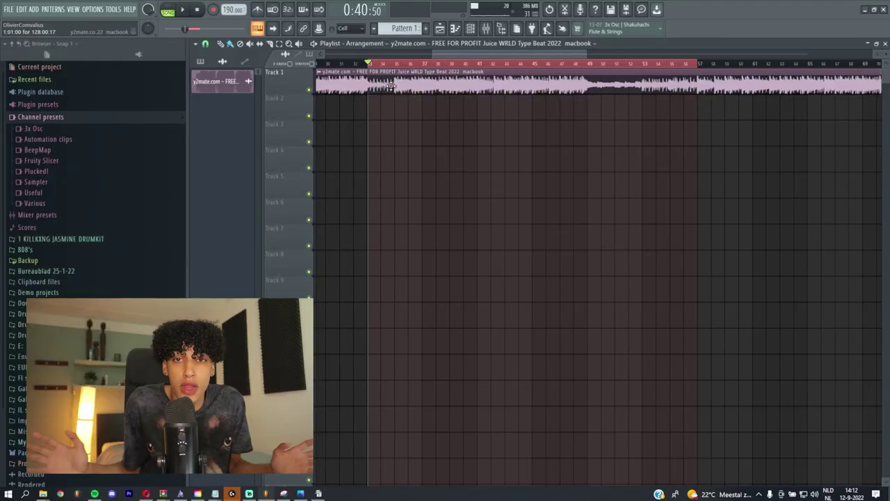
left_click_drag(459, 56, 704, 73)
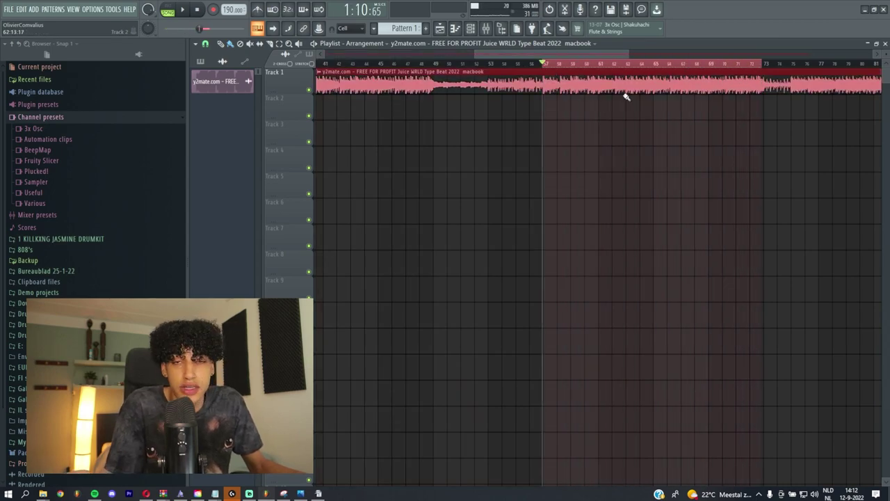
scroll(512, 208, "down", 5)
scroll(382, 109, "up", 2)
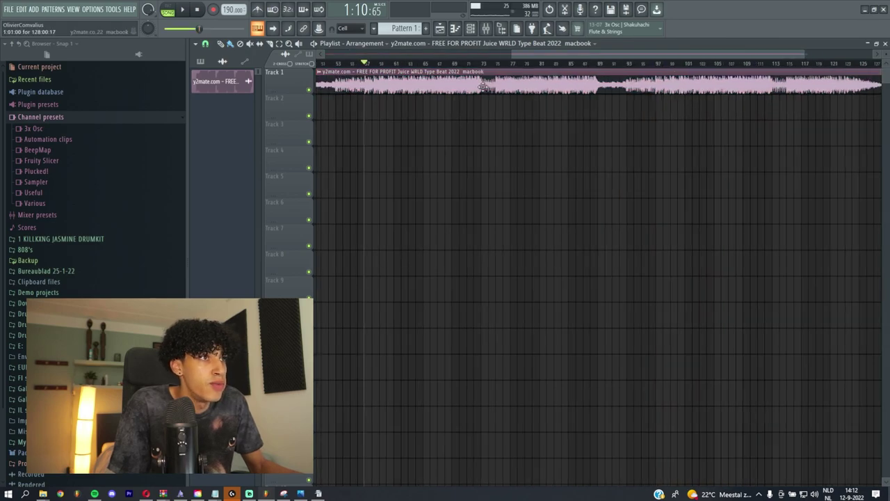
left_click_drag(483, 65, 539, 70)
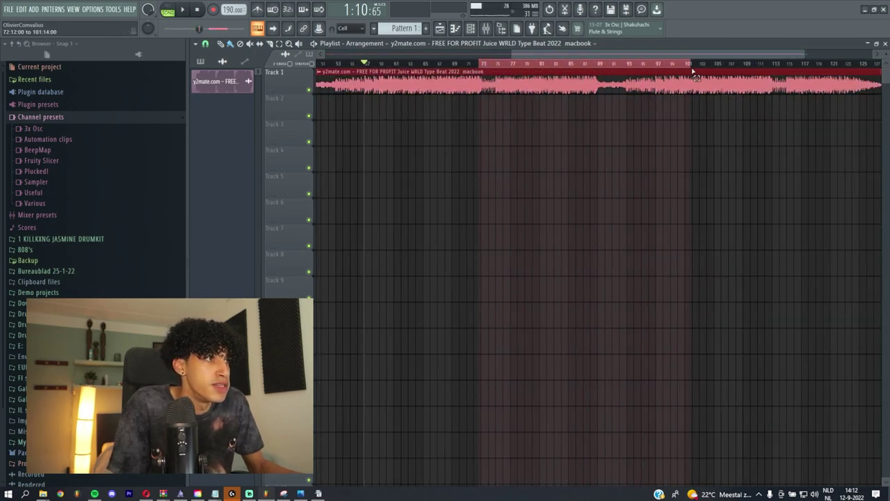
key("ctrl+d")
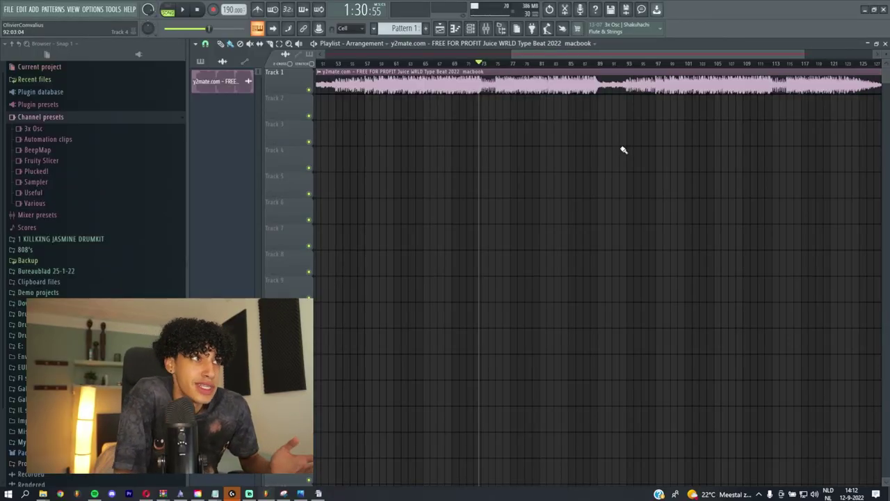
Highlight bars 97 to 113 of the beat, clear the selection, and return the playhead to about bar 15
scroll(601, 67, "right", 3)
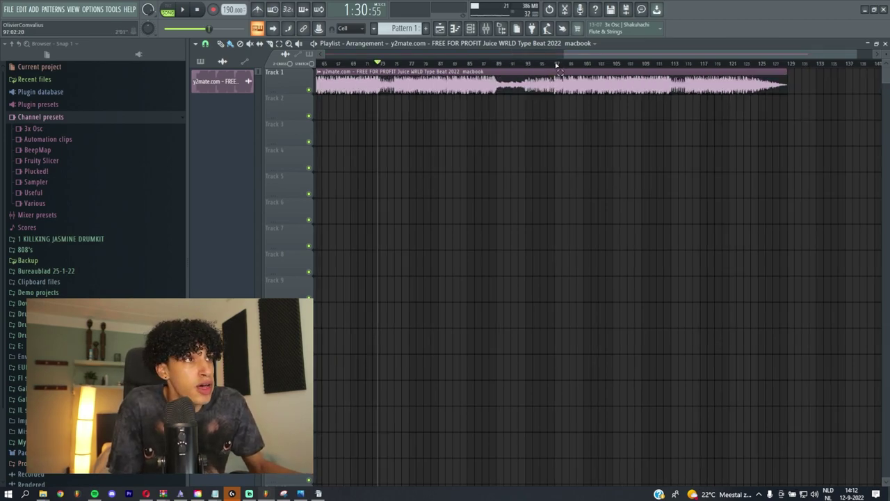
left_click_drag(557, 64, 662, 64)
scroll(530, 111, "down", 2)
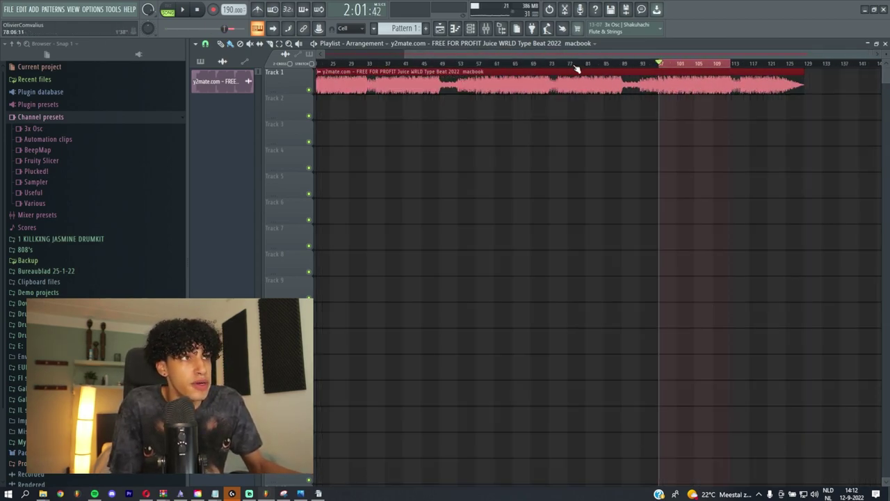
left_click(573, 64, "ctrl")
scroll(479, 183, "left", 3)
left_click(382, 64)
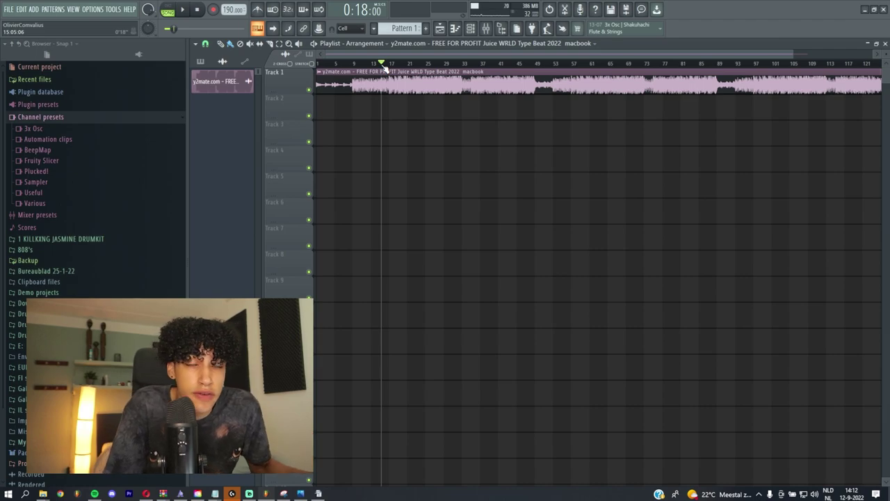
Select mixer Insert 10 and record a short vocal take from bar 1 onto Track 2 of the playlist
left_click(487, 31)
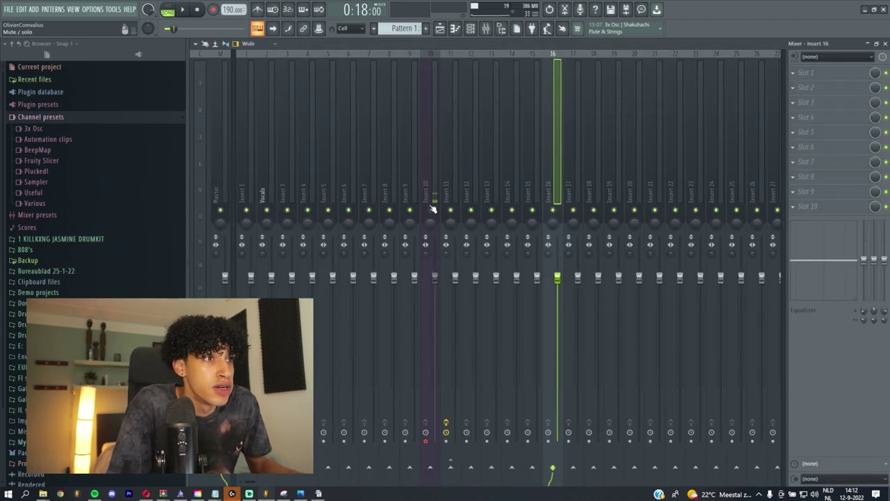
left_click(428, 185)
key("F9")
left_click(363, 64)
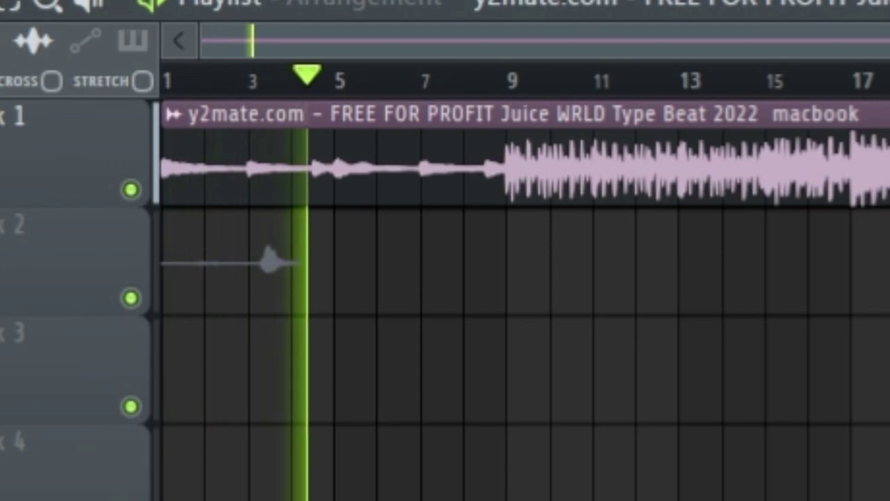
left_click(198, 9)
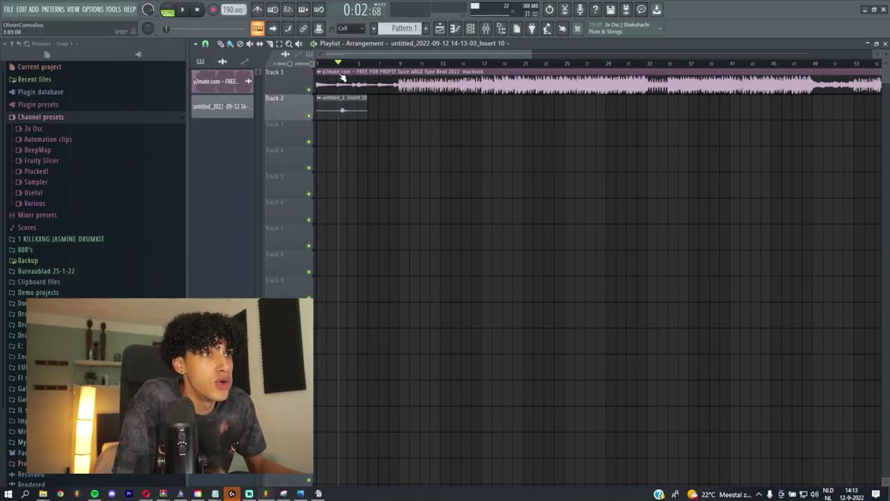
Place copies of the recorded Insert 10 take along Track 3 at about bars 11, 22, 27 and 35
left_click_drag(351, 50, 369, 65)
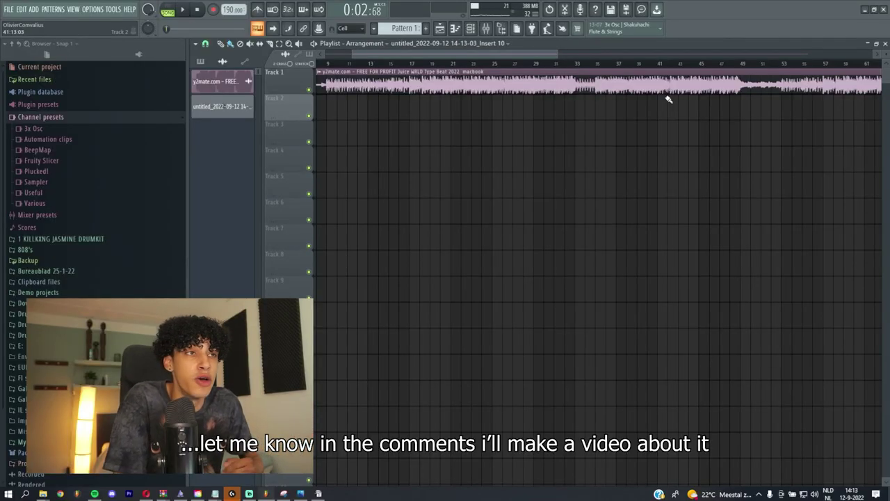
left_click_drag(494, 55, 505, 55)
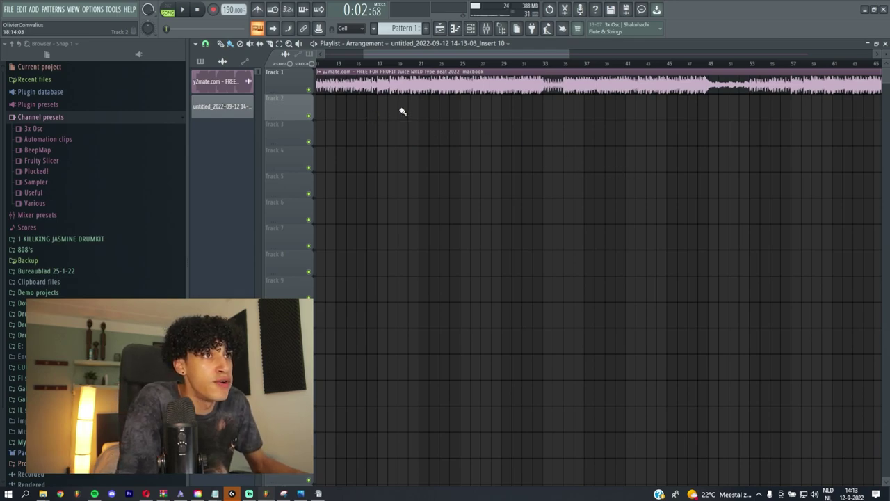
left_click_drag(409, 58, 375, 56)
left_click(240, 108)
left_click(434, 123)
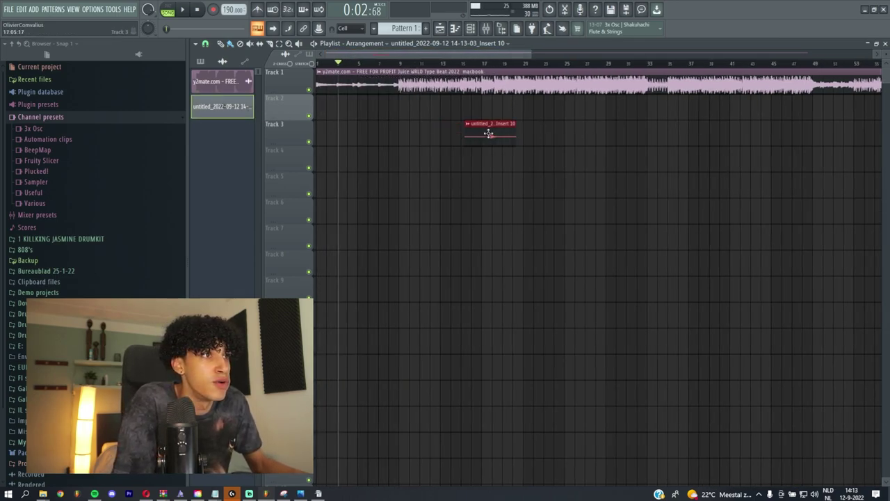
left_click_drag(488, 133, 521, 133)
left_click(424, 132)
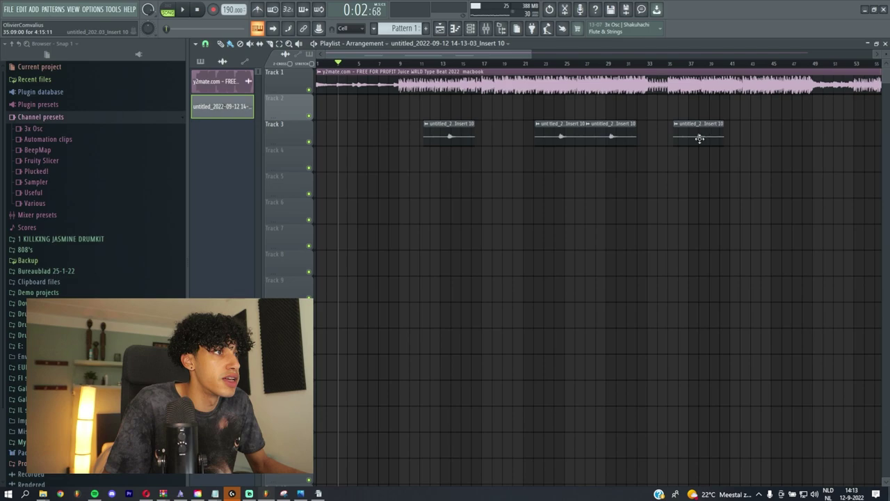
Add another copy of the take on Track 3 at about bar 42 and extend the clip at bar 35 to about bar 50
left_click(743, 137)
left_click_drag(722, 140, 825, 140)
scroll(560, 149, "down", 2)
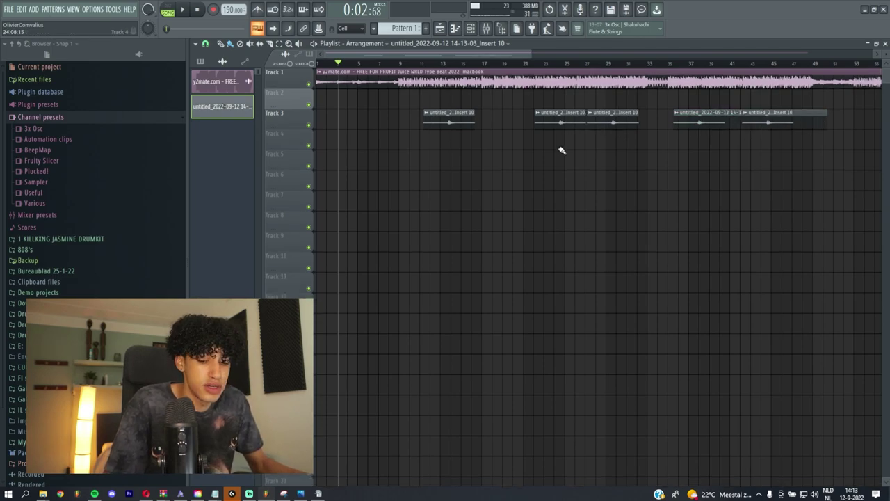